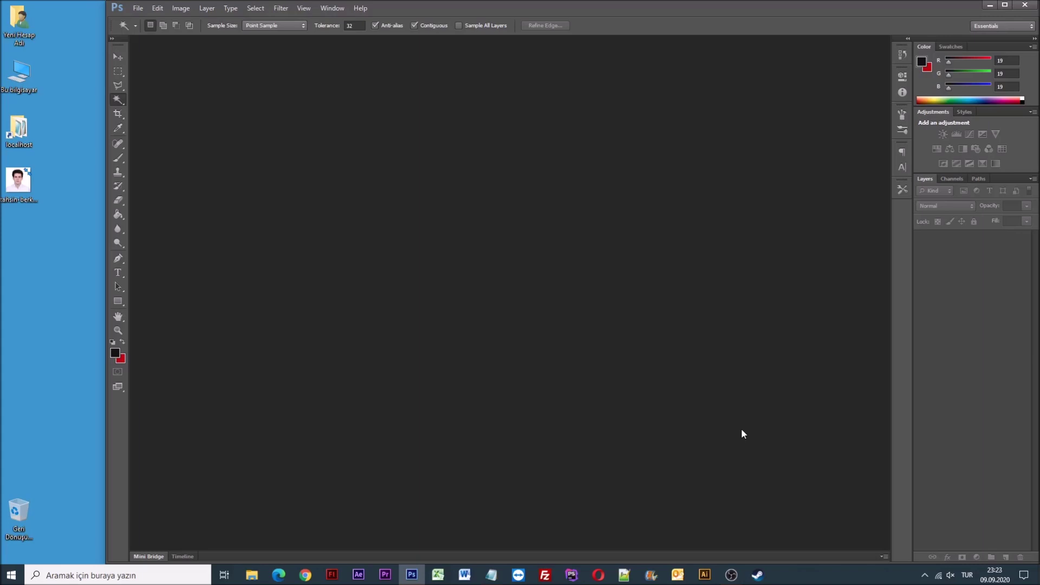
Open the desktop portrait photo and convert its locked Background into Layer 0.
left_click_drag(18, 186, 267, 202)
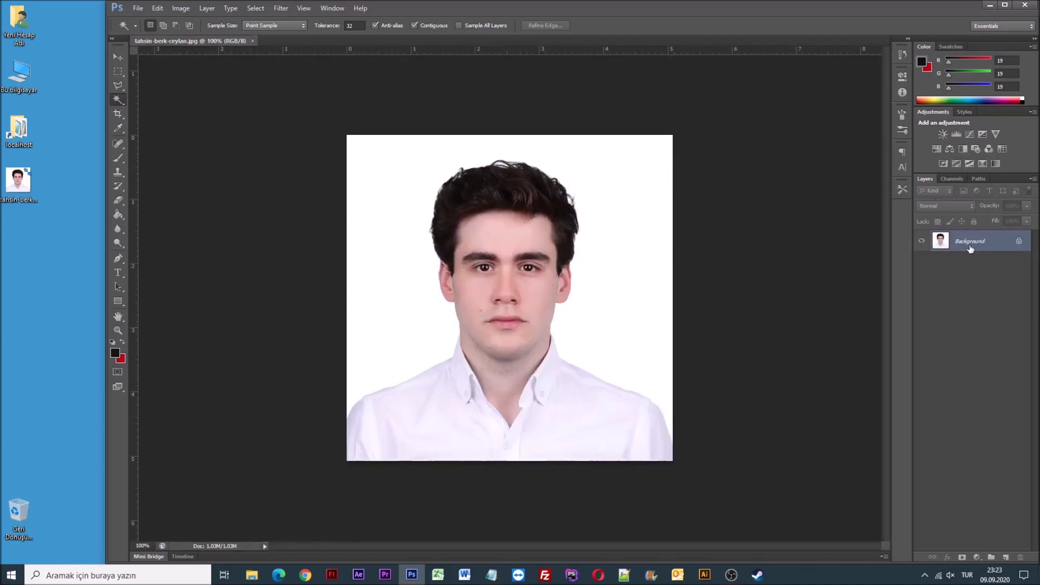
double_click(997, 245)
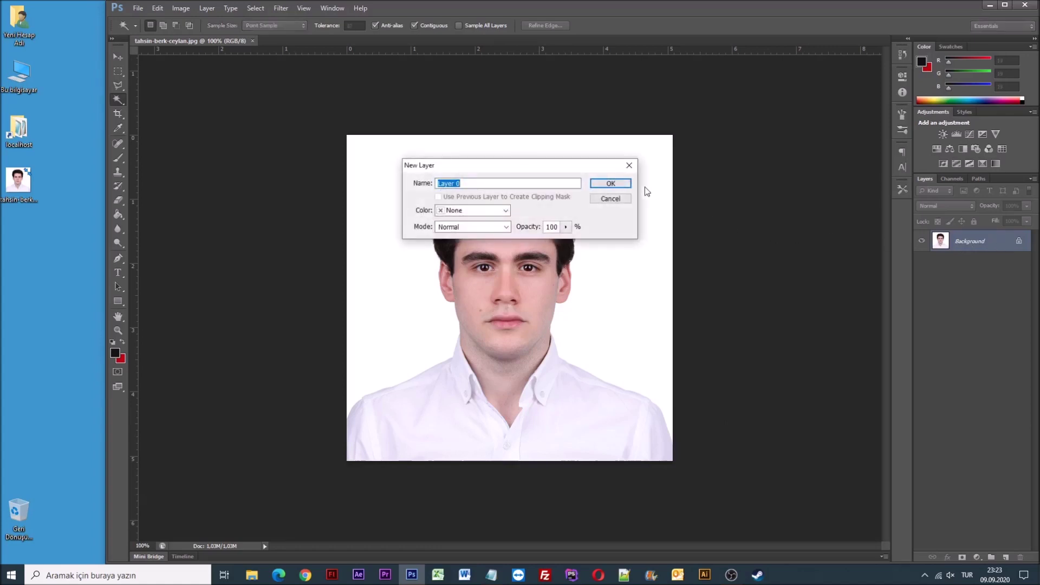
left_click(621, 183)
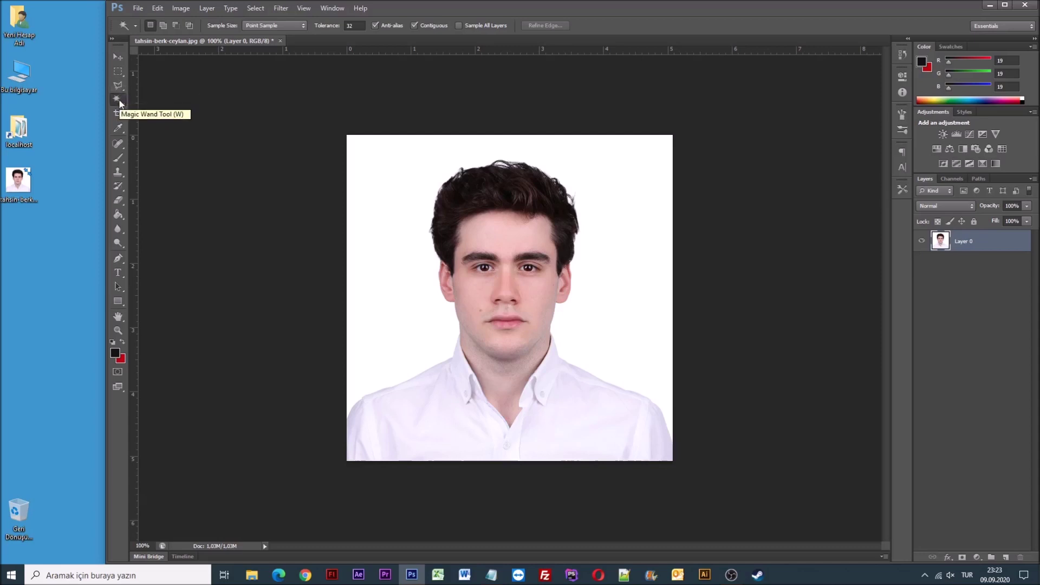
left_click(118, 100)
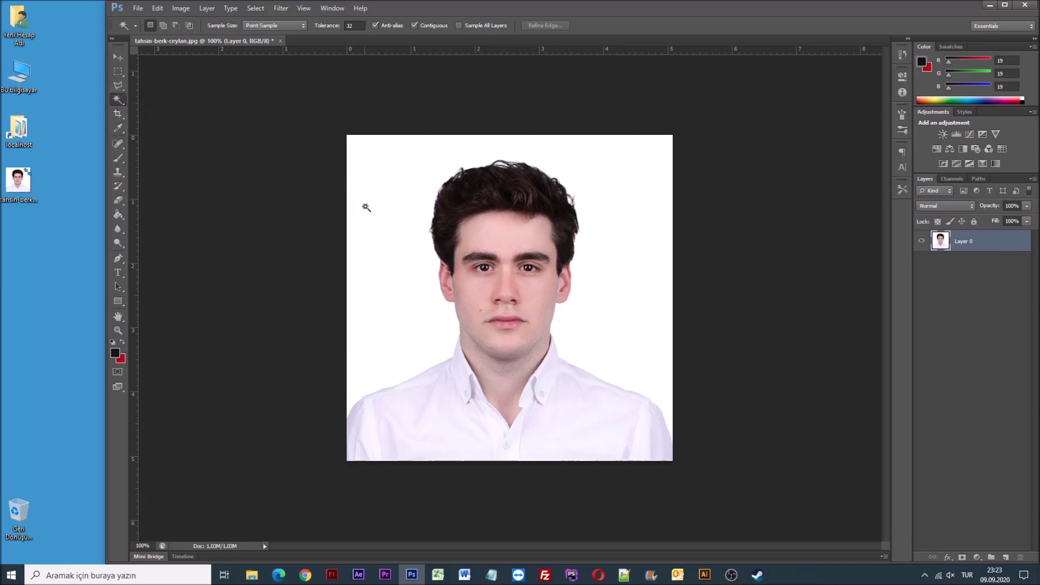
Set the Magic Wand tolerance to 20 and clear the initial selection.
left_click(616, 174)
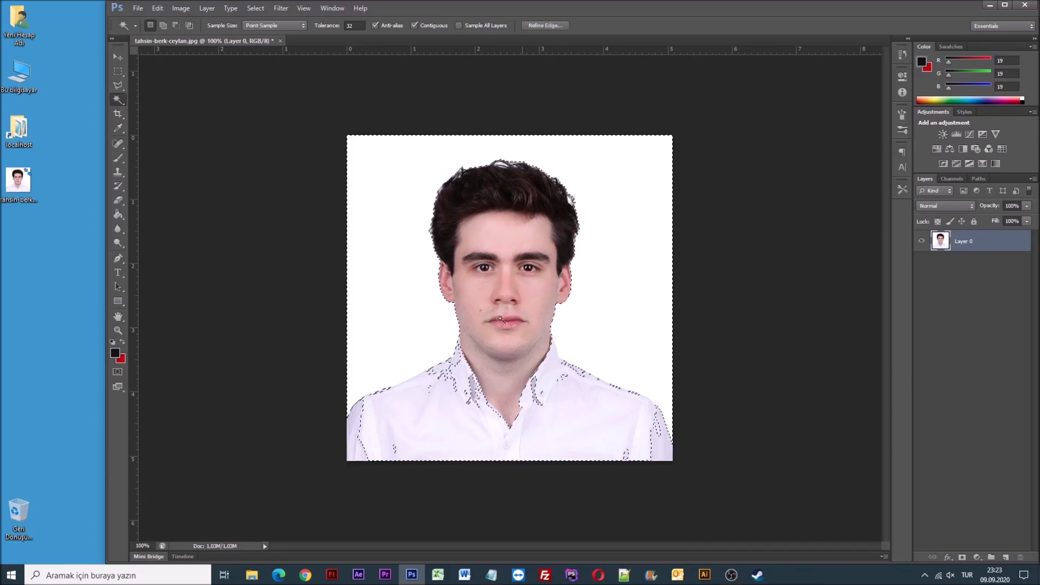
left_click(347, 25)
type("20")
key("Return")
key("ctrl+d")
Trial-delete the reselected white background, then undo it and deselect.
left_click(407, 220)
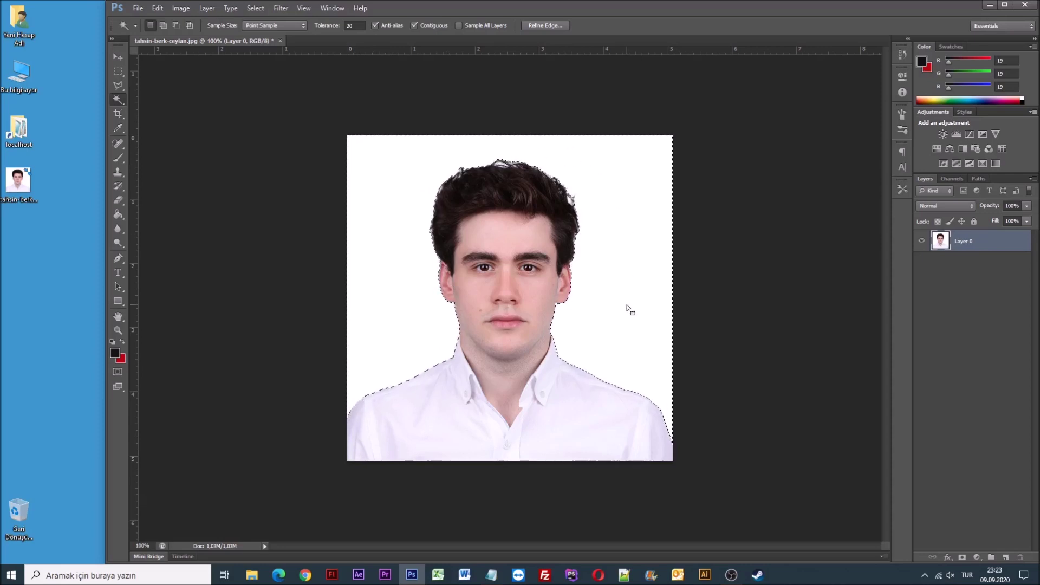
key("Delete")
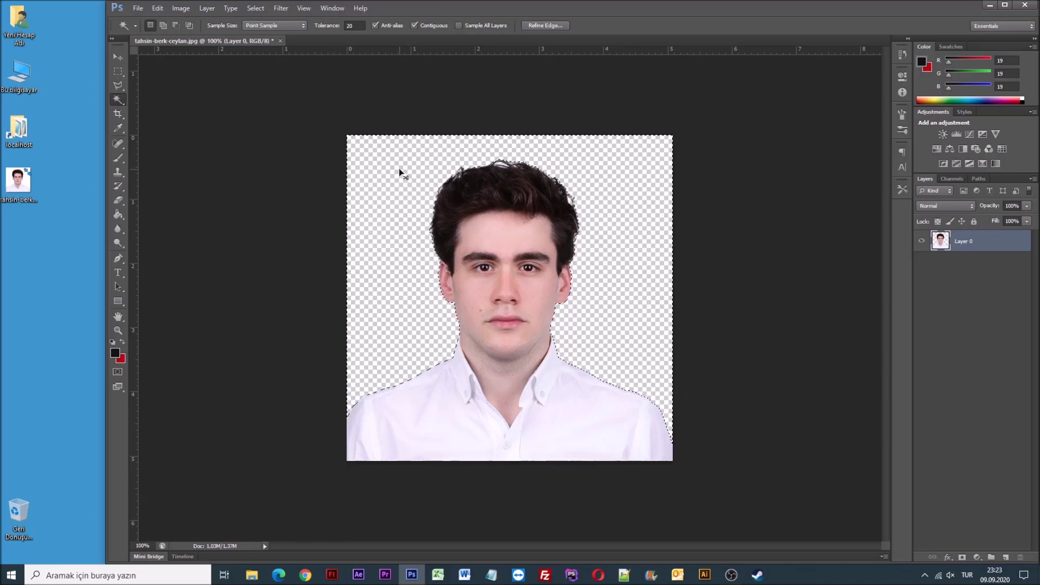
key("ctrl+z")
key("ctrl+d")
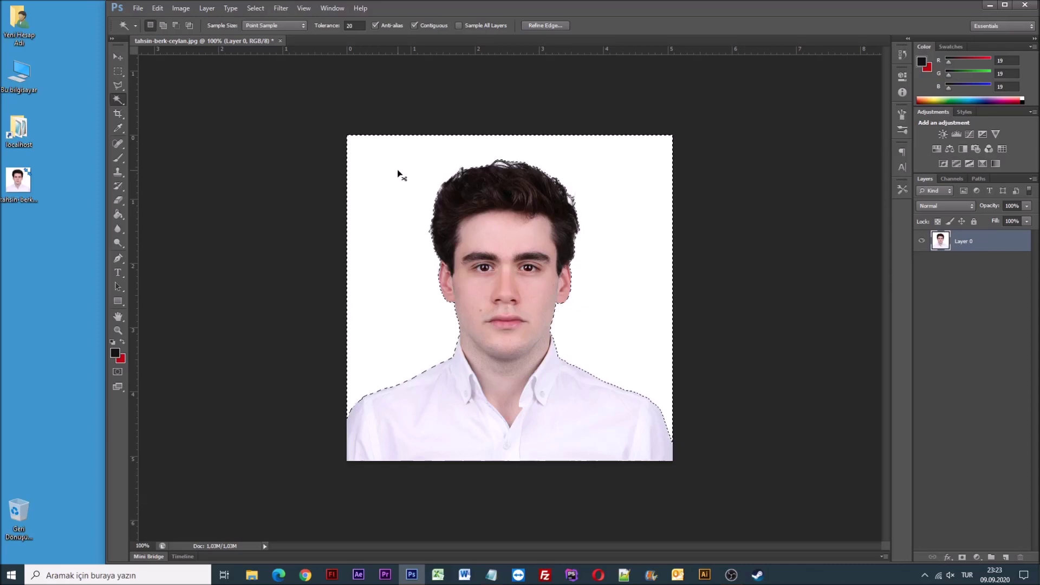
left_click(119, 87)
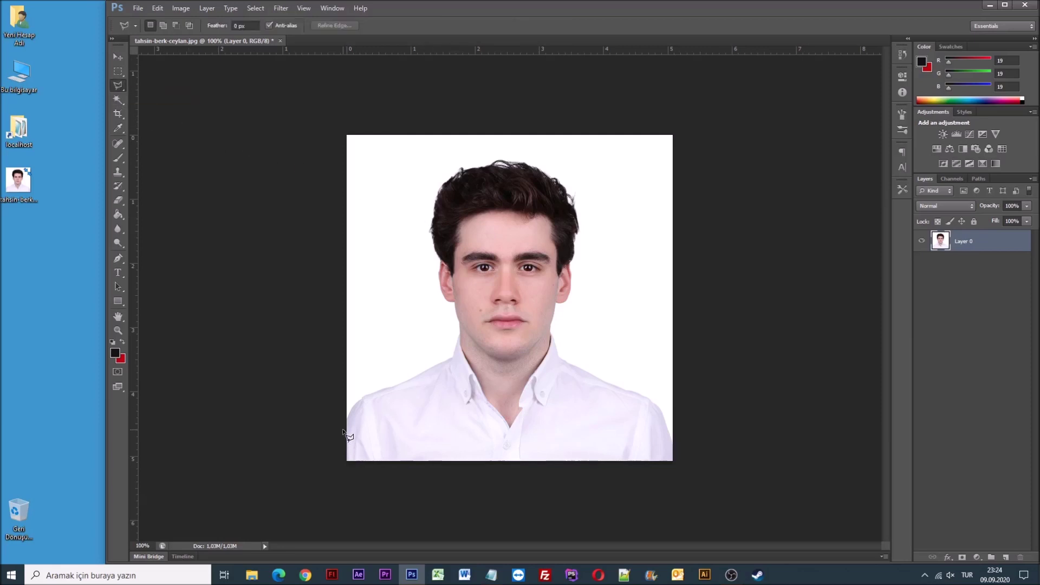
scroll(346, 433, "up", 1)
scroll(336, 436, "up", 1)
scroll(309, 474, "up", 1)
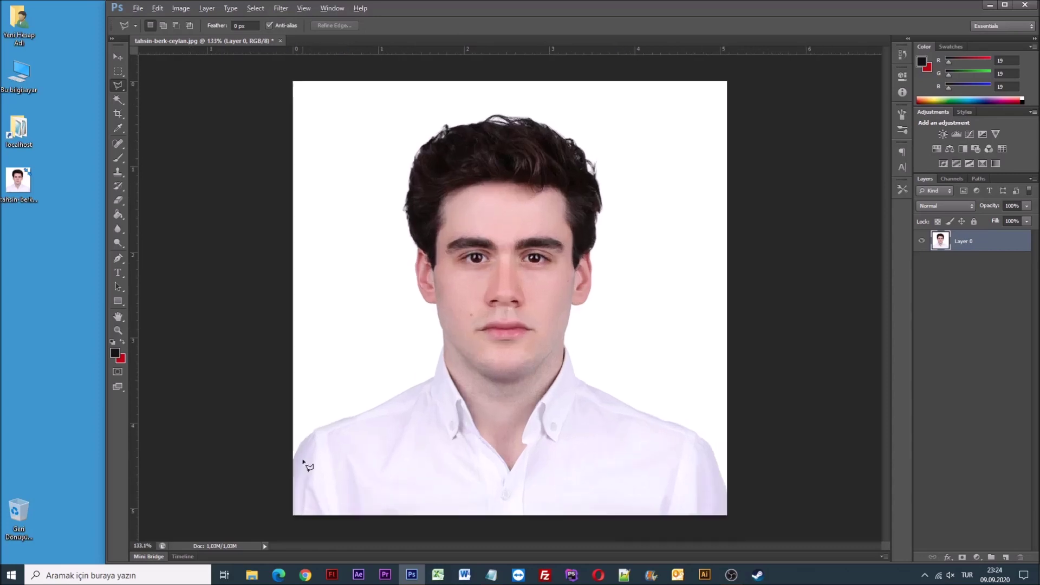
scroll(293, 480, "up", 1)
scroll(268, 490, "up", 1)
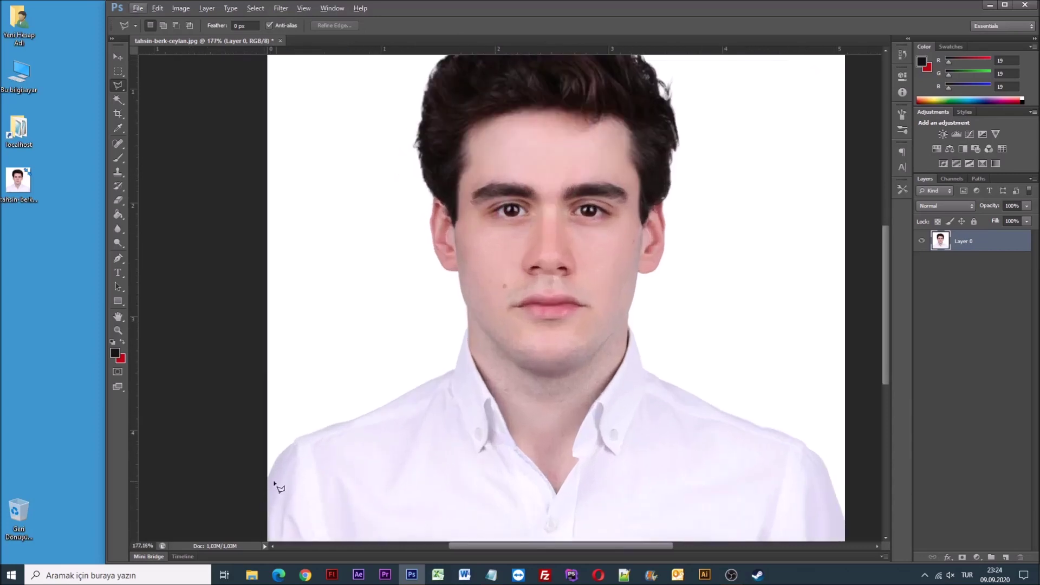
left_click(265, 481)
left_click(275, 460)
left_click(294, 439)
left_click(355, 417)
left_click(456, 368)
left_click(468, 326)
left_click(458, 272)
left_click(434, 245)
left_click(431, 222)
left_click(420, 174)
left_click(419, 130)
scroll(428, 117, "up", 1)
left_click(471, 79)
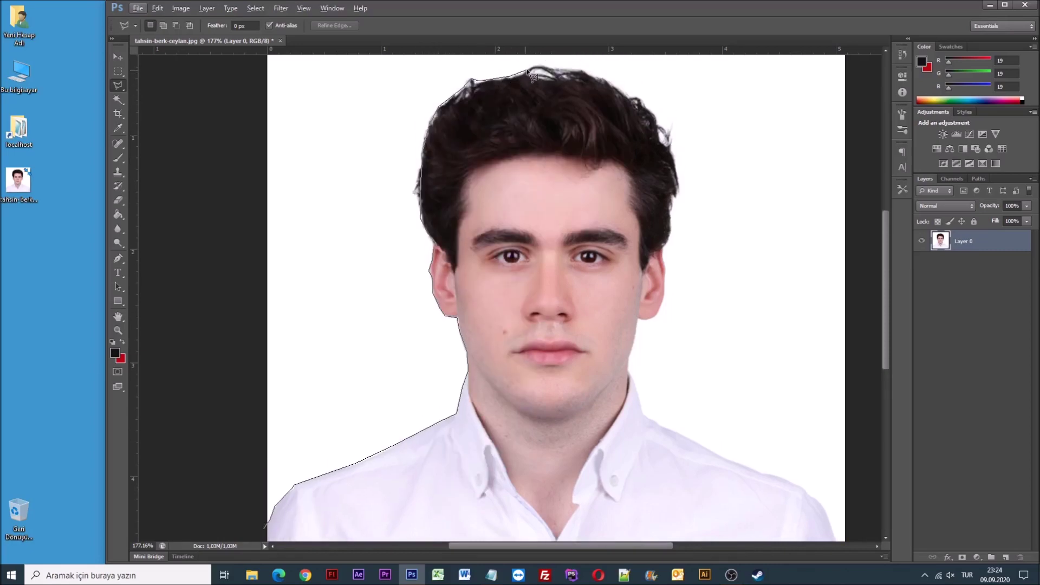
key("Escape")
right_click(120, 84)
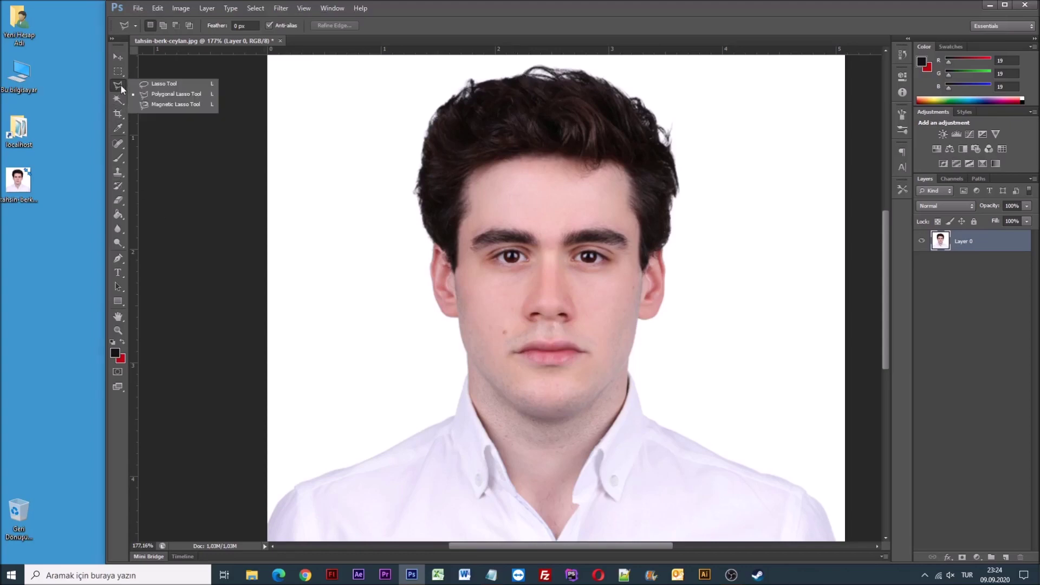
Trace around the subject with the Magnetic Lasso and delete the white background to transparency.
left_click(174, 104)
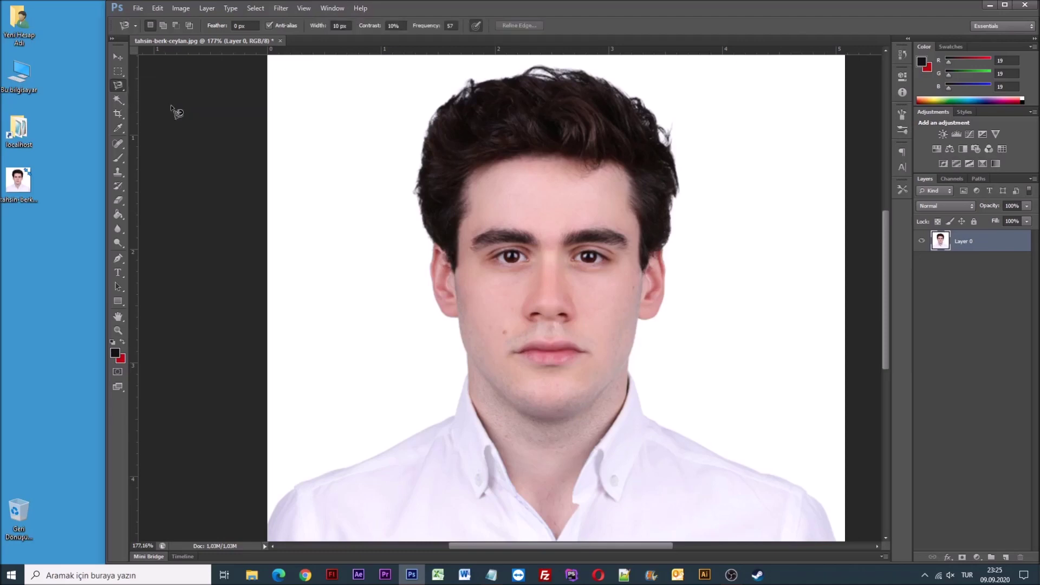
left_click(269, 525)
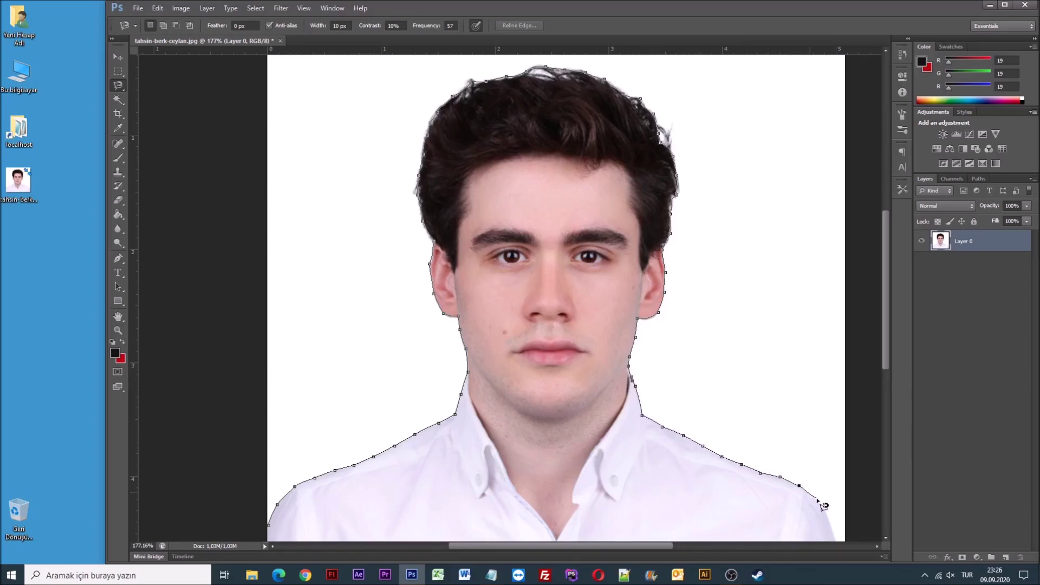
scroll(829, 504, "down", 2)
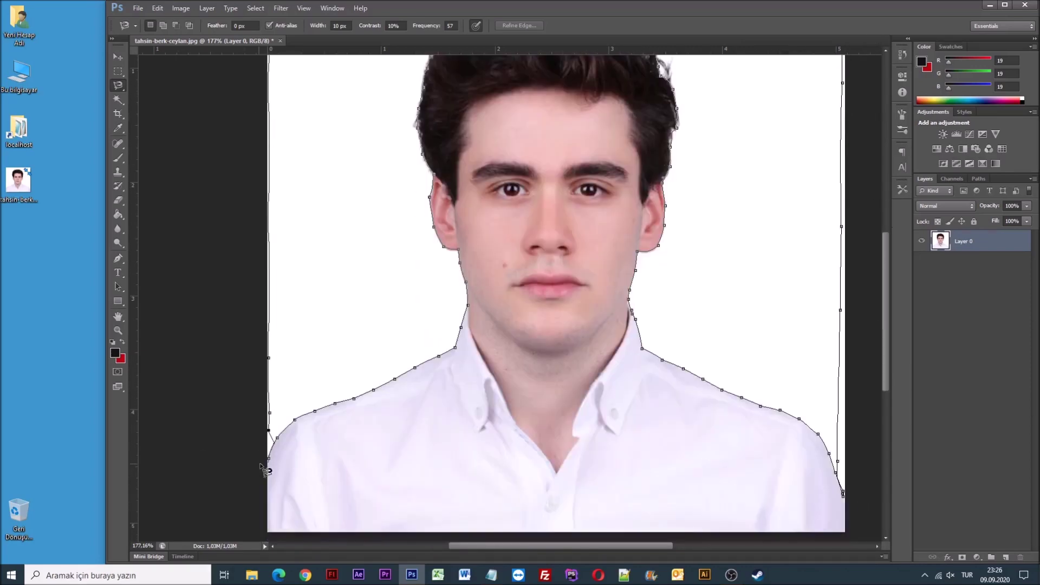
left_click(271, 461)
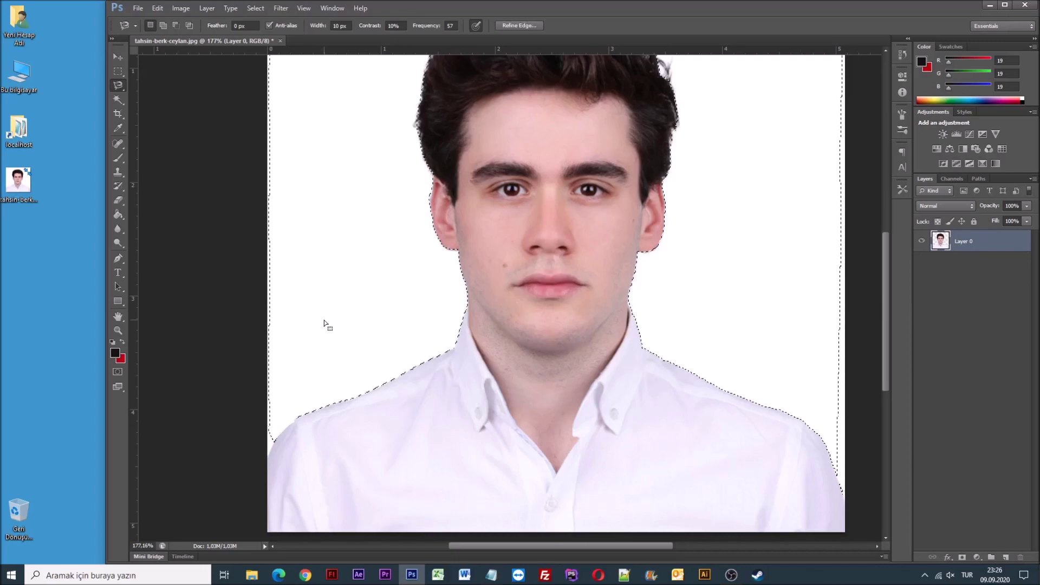
key("Delete")
scroll(646, 285, "down", 3, "alt")
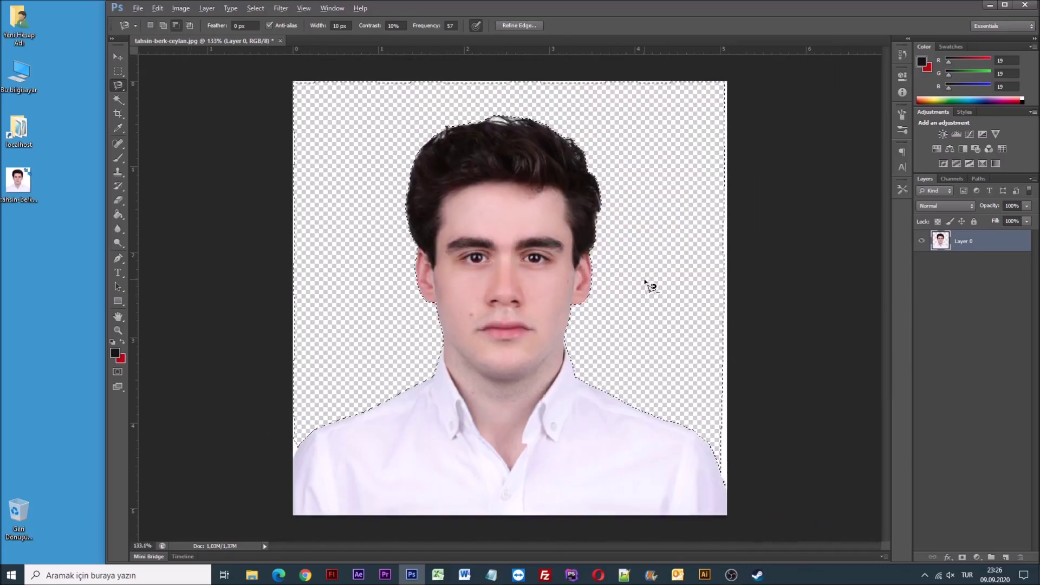
key("ctrl+d")
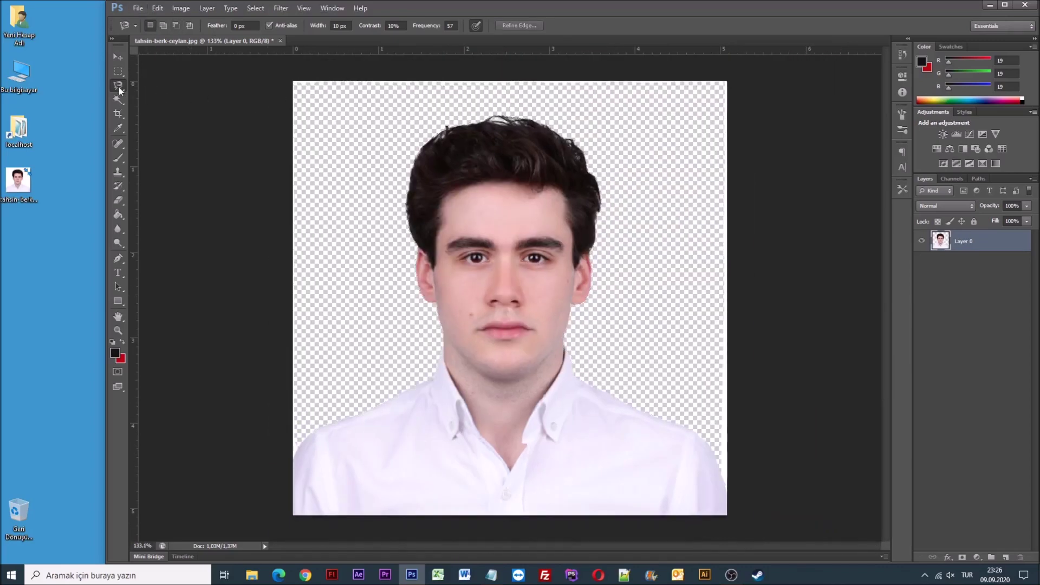
left_click(119, 201)
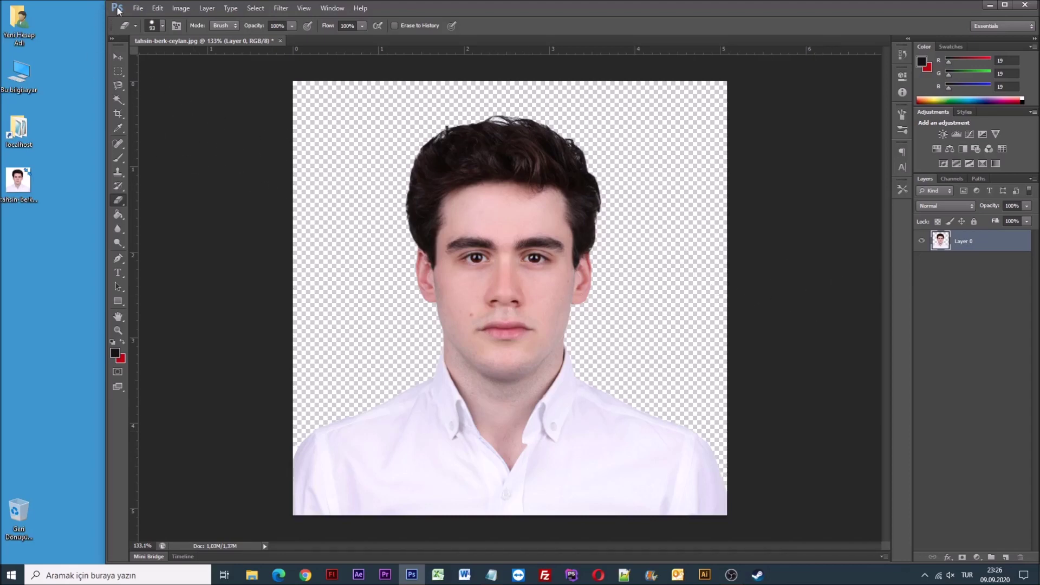
Open the File menu to begin exporting the cut-out portrait.
left_click(137, 9)
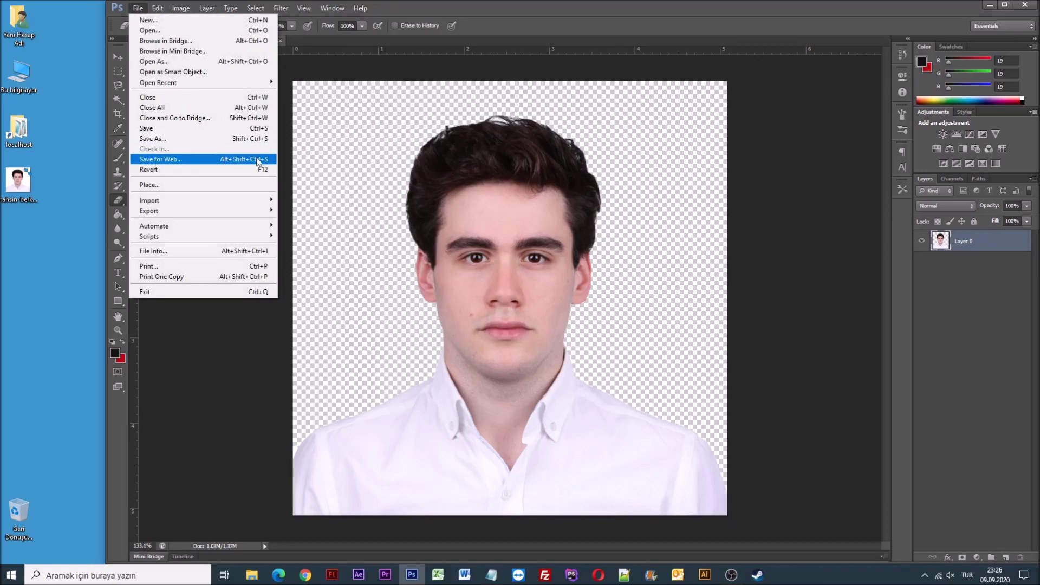
Export the cutout through Save for Web as PNG-24 with transparency kept.
left_click(216, 160)
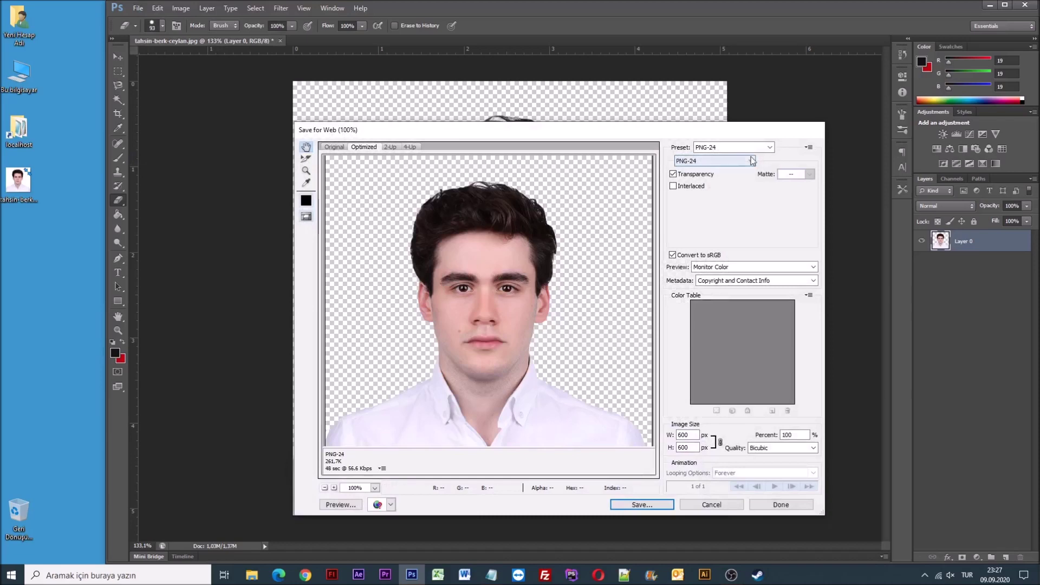
left_click(697, 163)
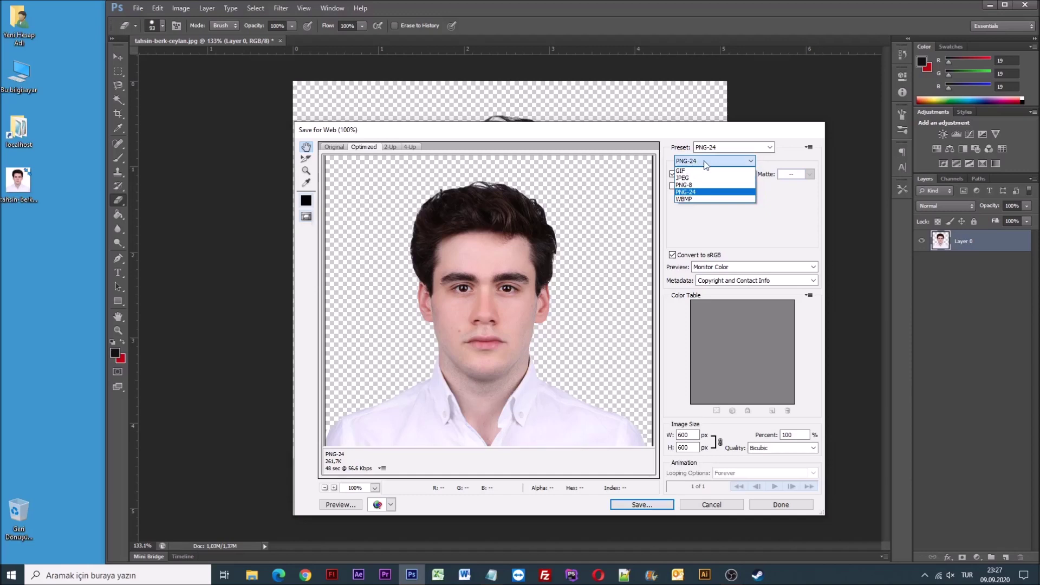
left_click(696, 193)
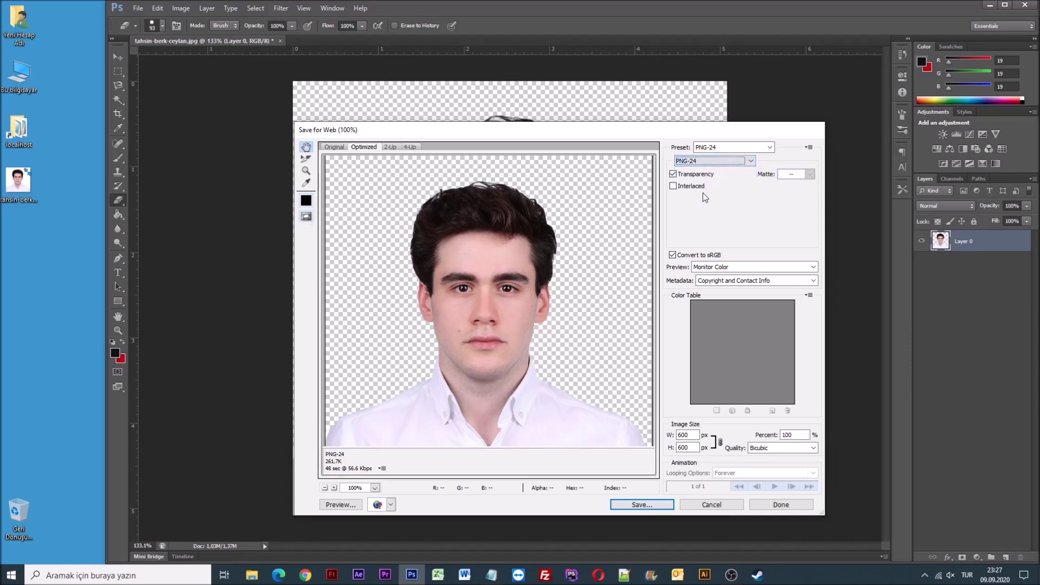
left_click(642, 505)
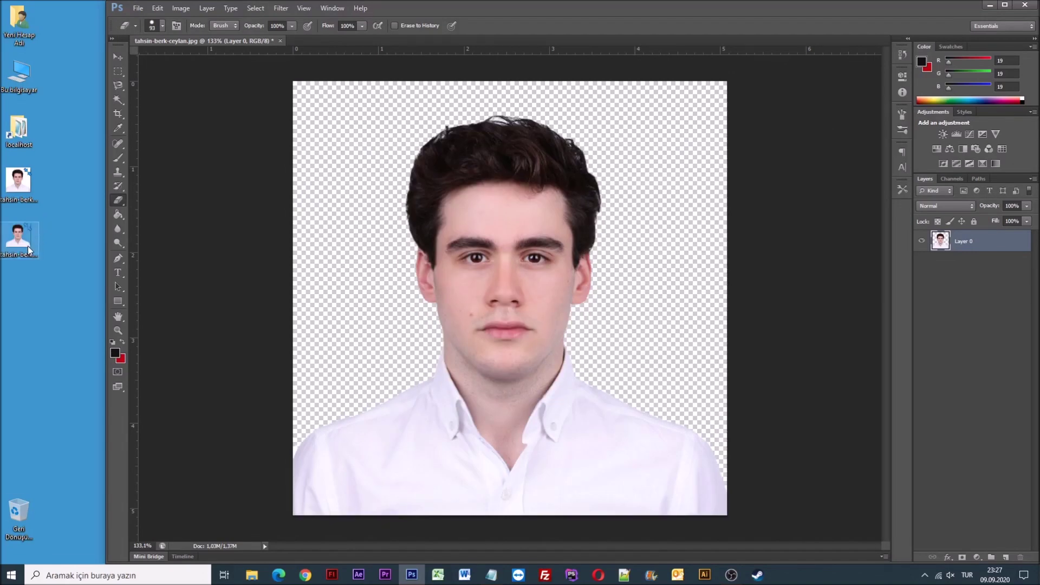
Select the original photo file on the desktop beside the exported PNG.
left_click(36, 209)
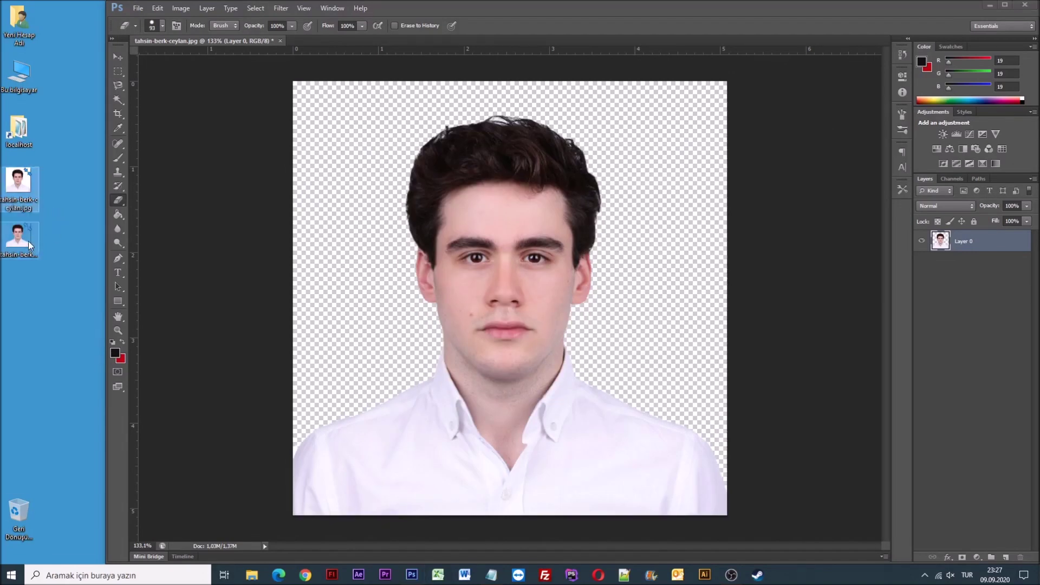